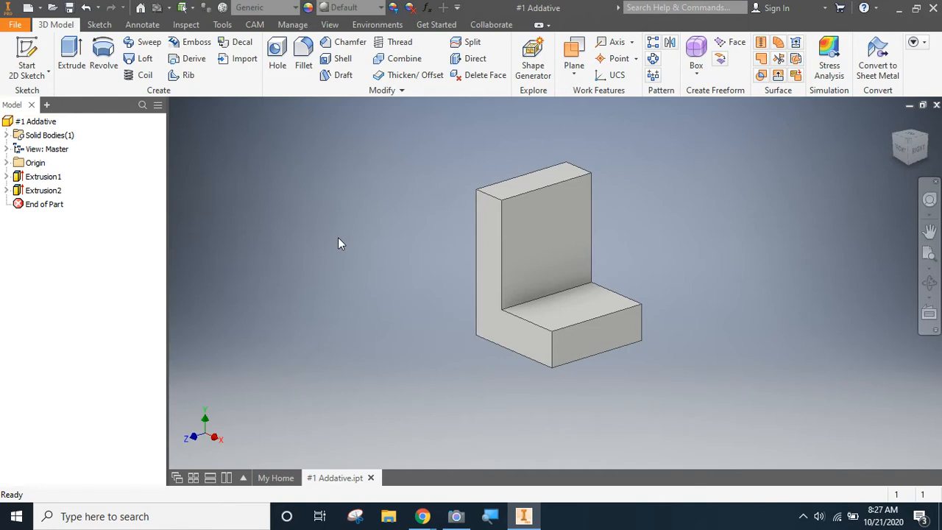
left_click(464, 524)
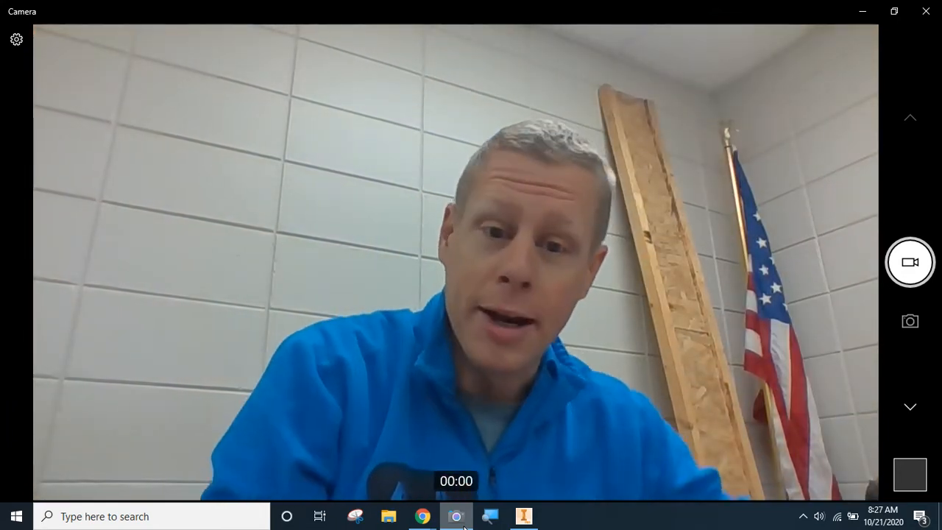
left_click(528, 517)
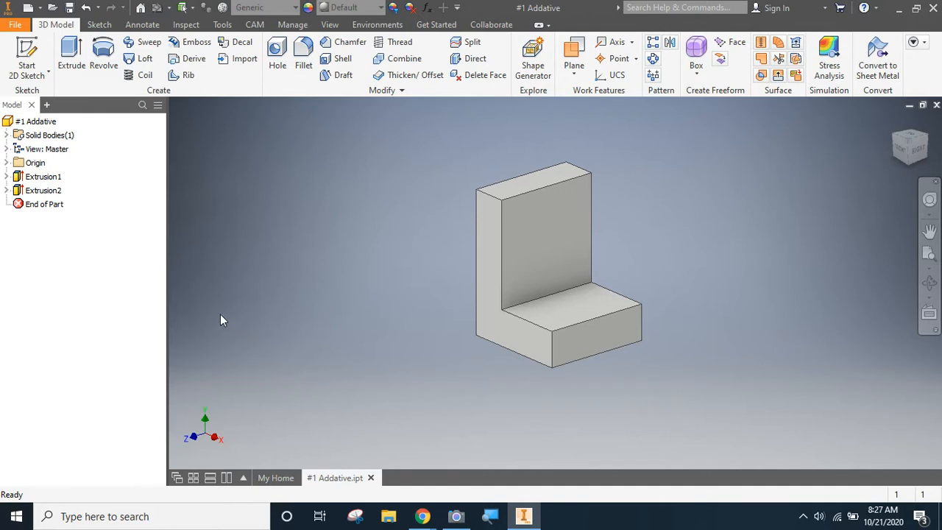
- Close the Model browser and turn its display back on
left_click(35, 121)
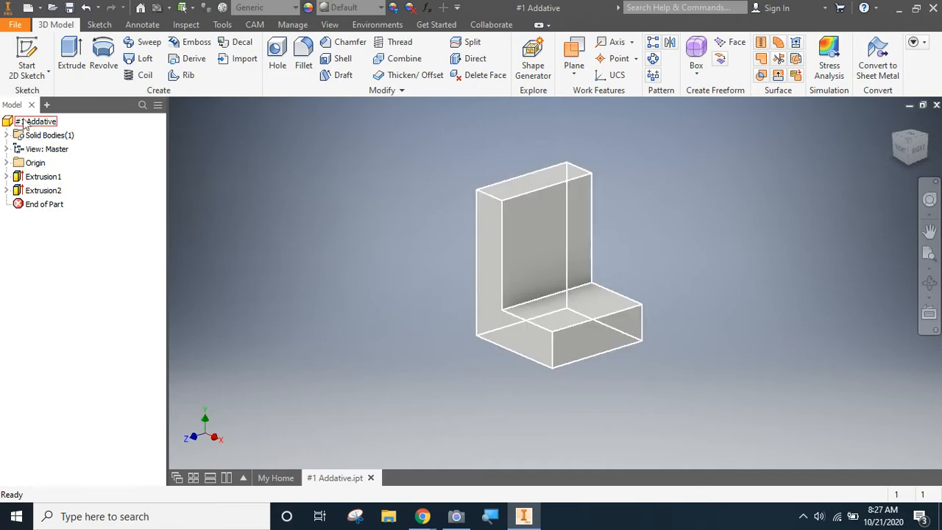
left_click(32, 104)
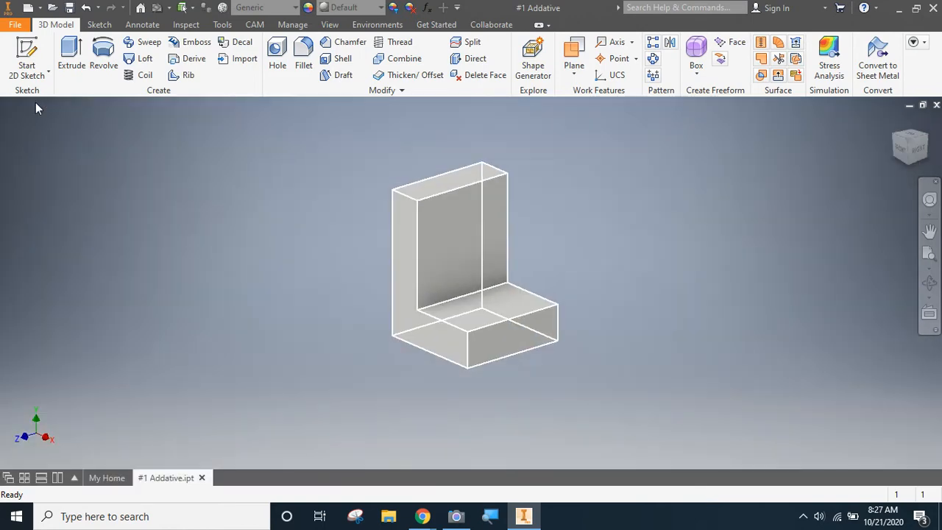
left_click(329, 24)
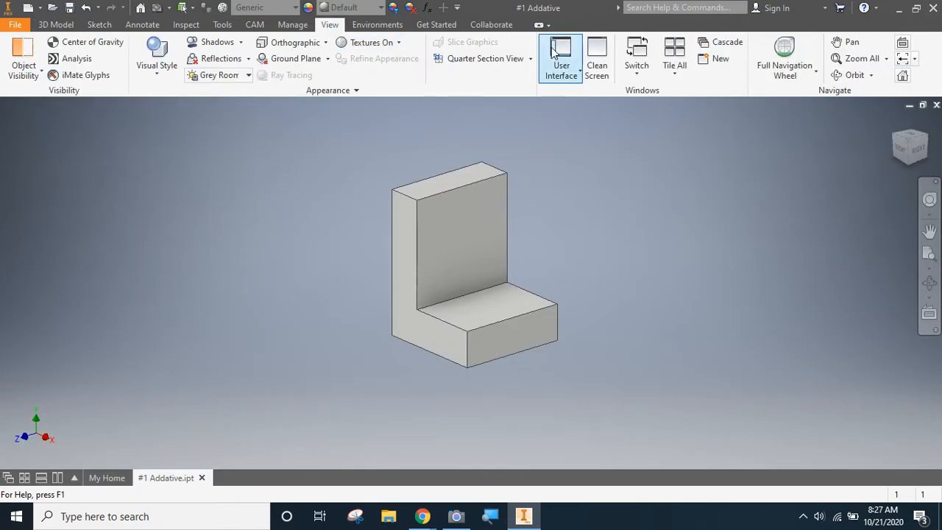
left_click(556, 53)
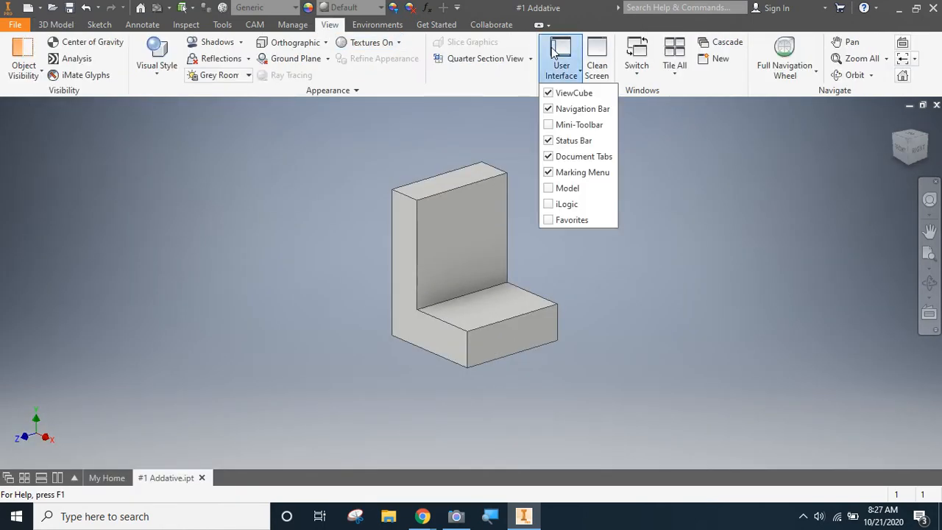
left_click(562, 189)
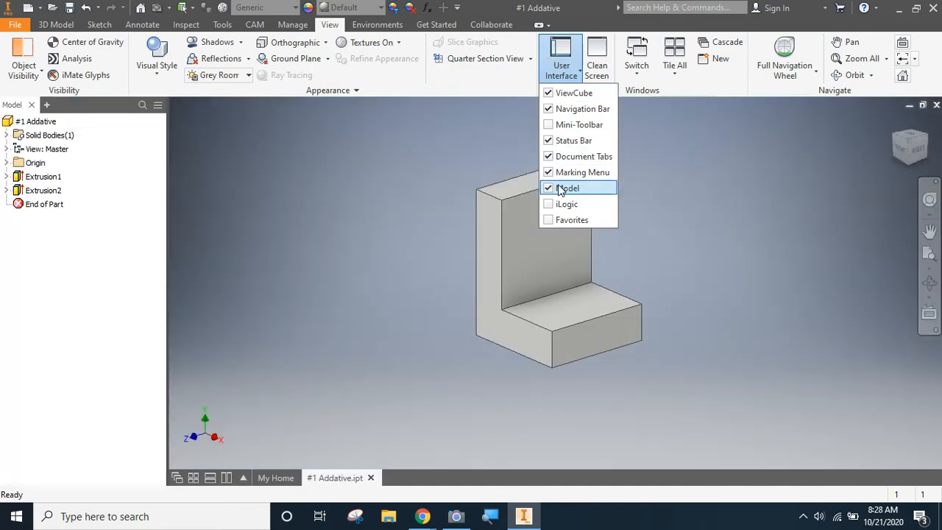
left_click(57, 243)
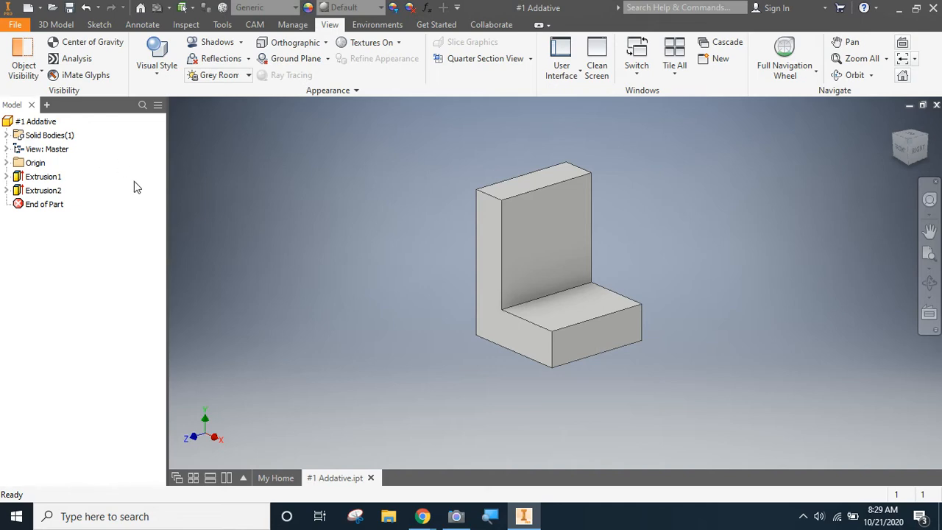
- Create a new standard part and start a 2D sketch on the XZ plane
left_click(141, 9)
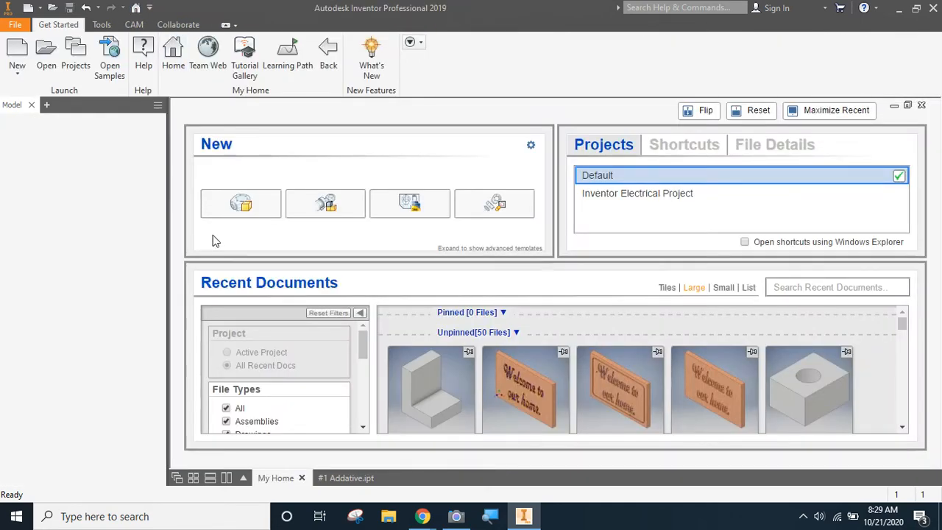
left_click(242, 206)
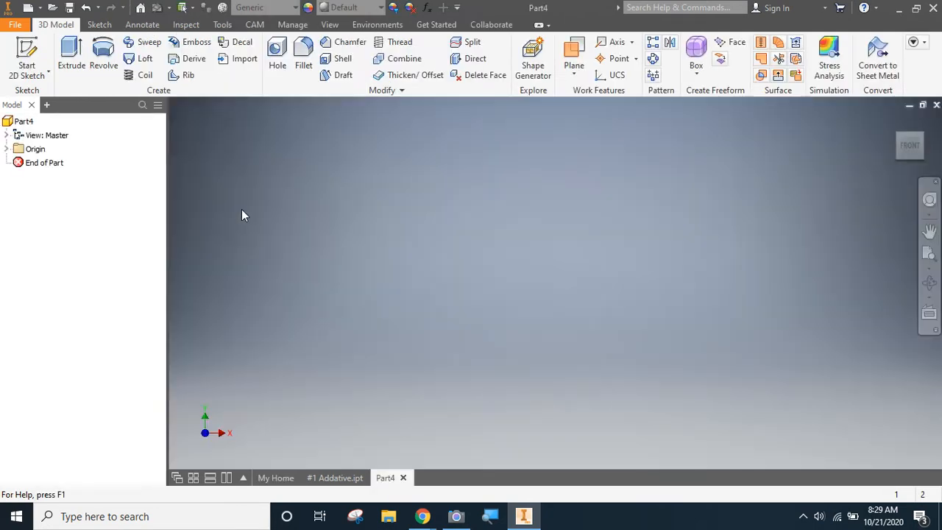
left_click(23, 59)
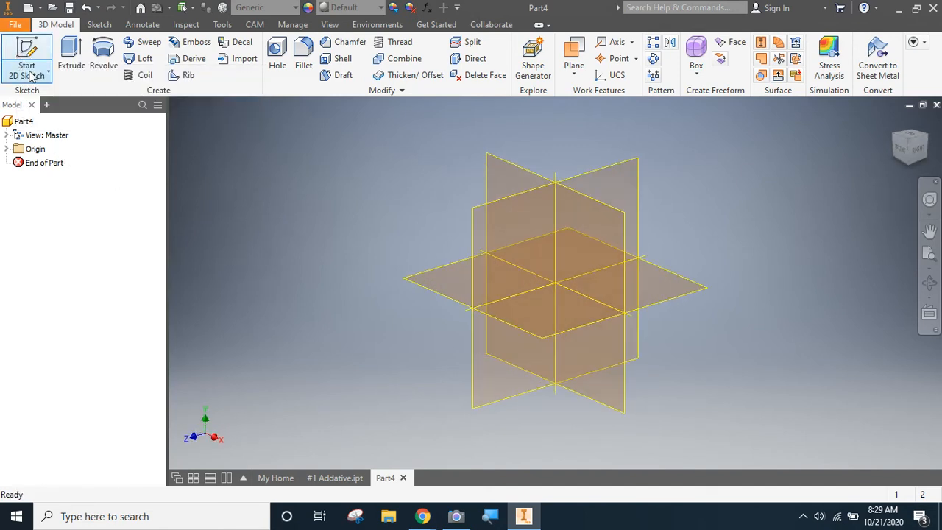
left_click(556, 309)
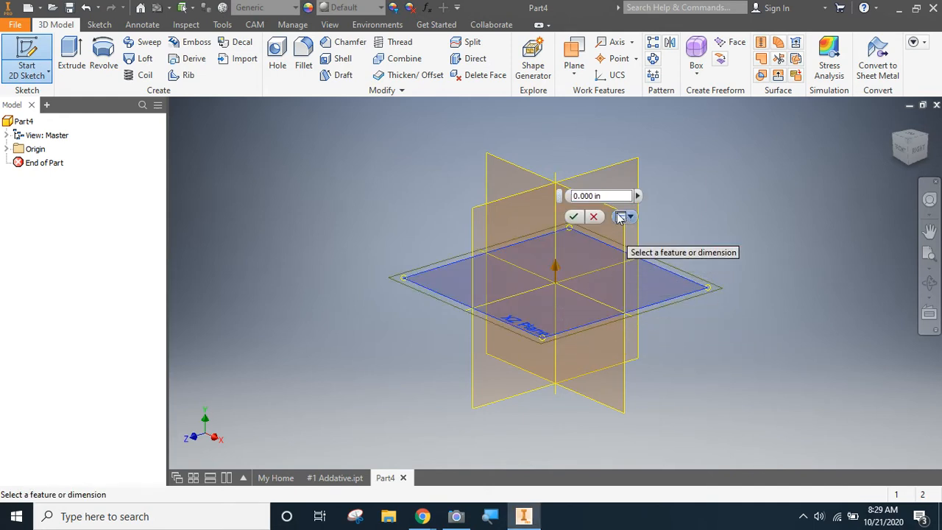
left_click(571, 216)
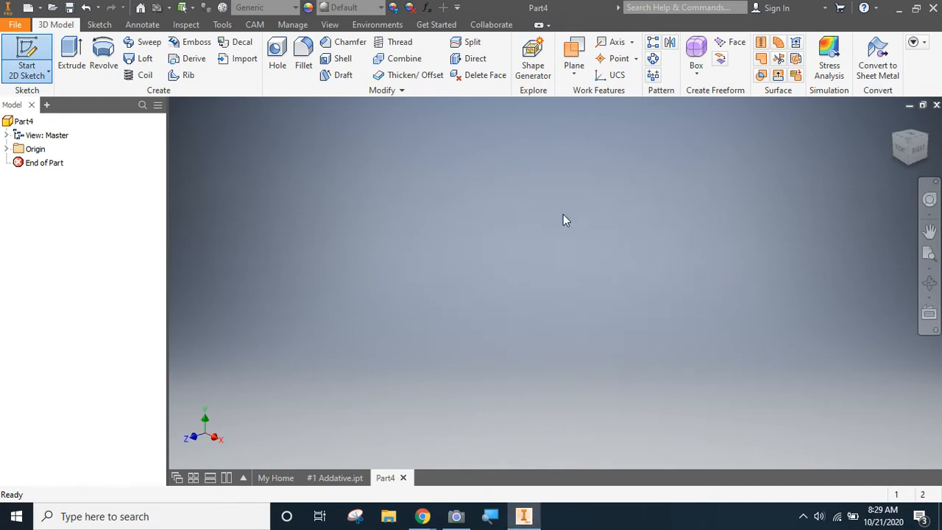
left_click(44, 56)
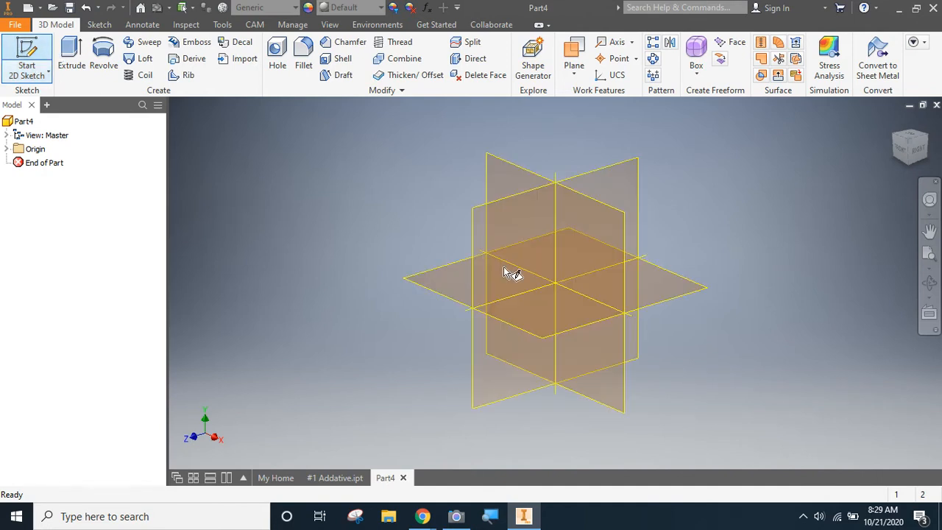
left_click(571, 313)
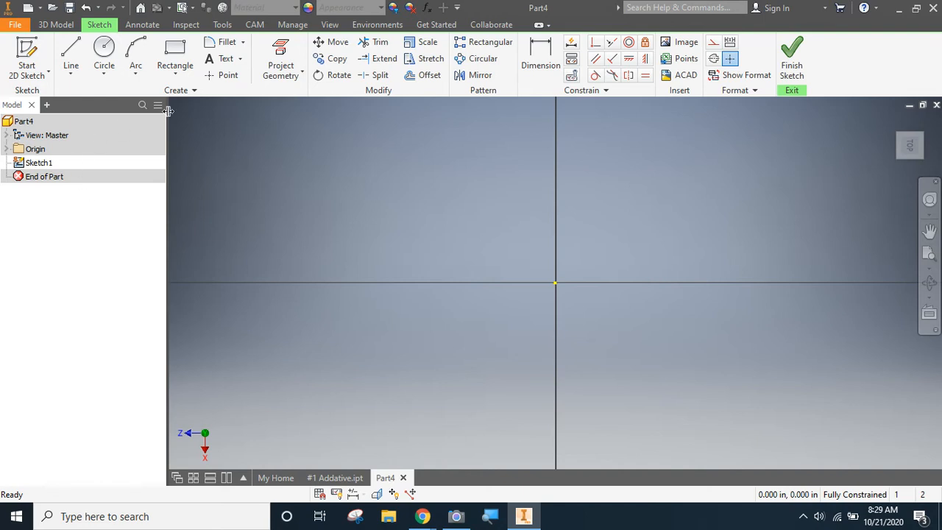
- Draw a 1.5 by 1.5 in rectangle with one corner at the origin and finish the sketch
left_click(170, 50)
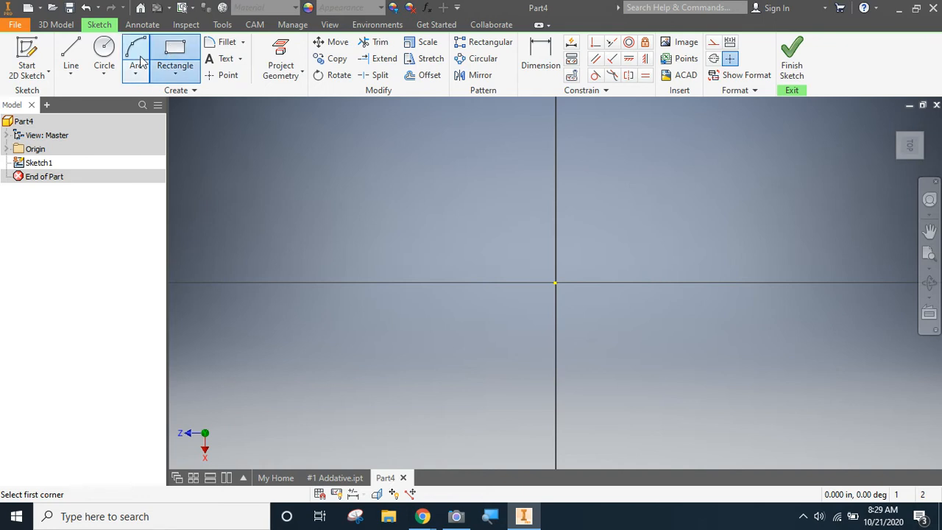
left_click(555, 284)
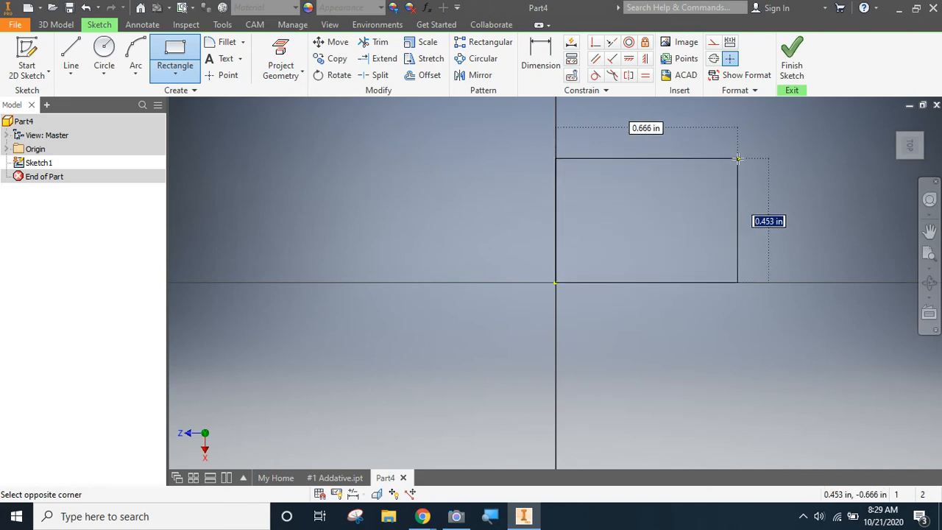
type("1.5")
key("Tab")
type(".1")
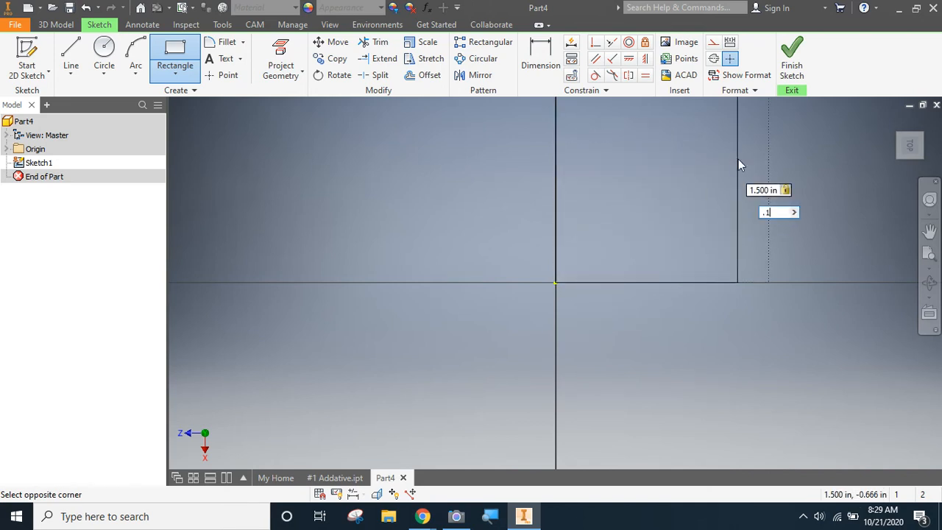
type("5")
key("BackSpace")
key("BackSpace")
type("1.5")
key("Return")
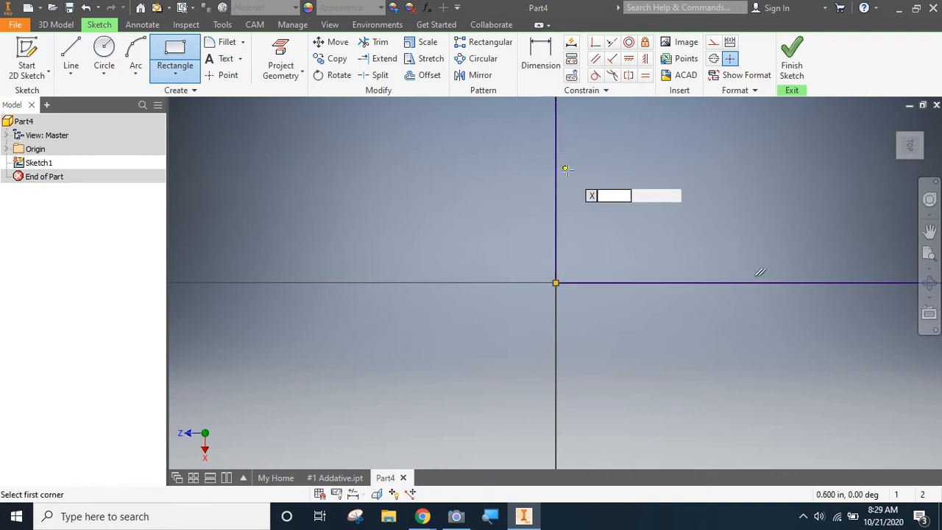
left_click(932, 256)
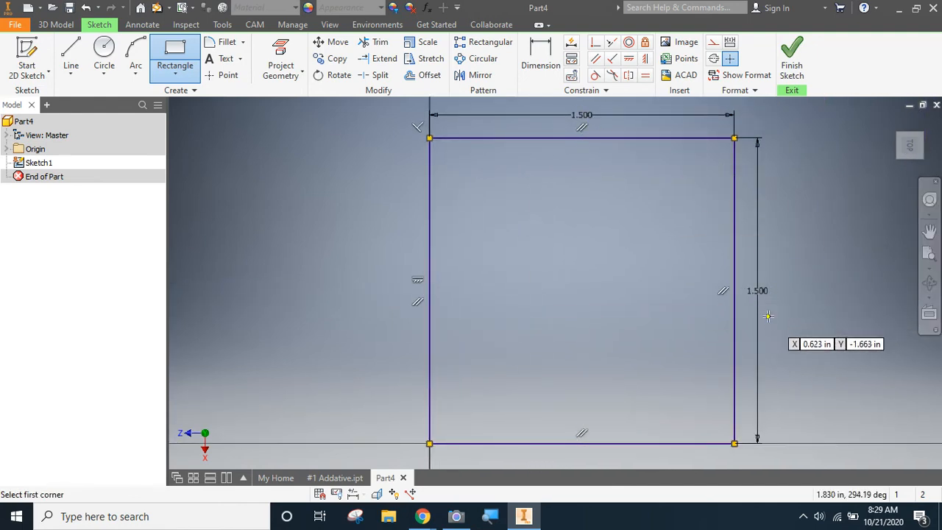
left_click(792, 65)
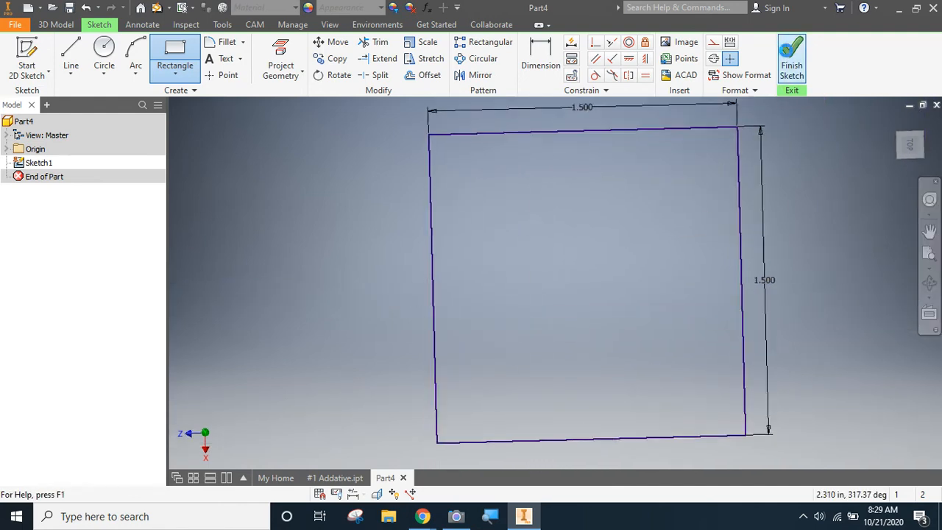
- Extrude the square profile upward 2 in as a solid
scroll(757, 243, "down", 4)
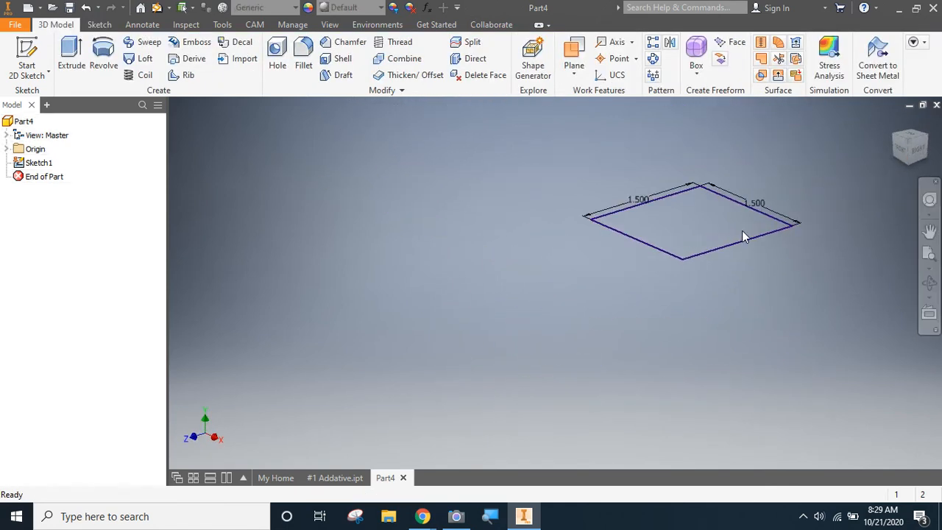
scroll(742, 231, "down", 3)
mouse_move(741, 230)
middle_mouse_down()
mouse_move(614, 253)
mouse_move(556, 298)
middle_mouse_up()
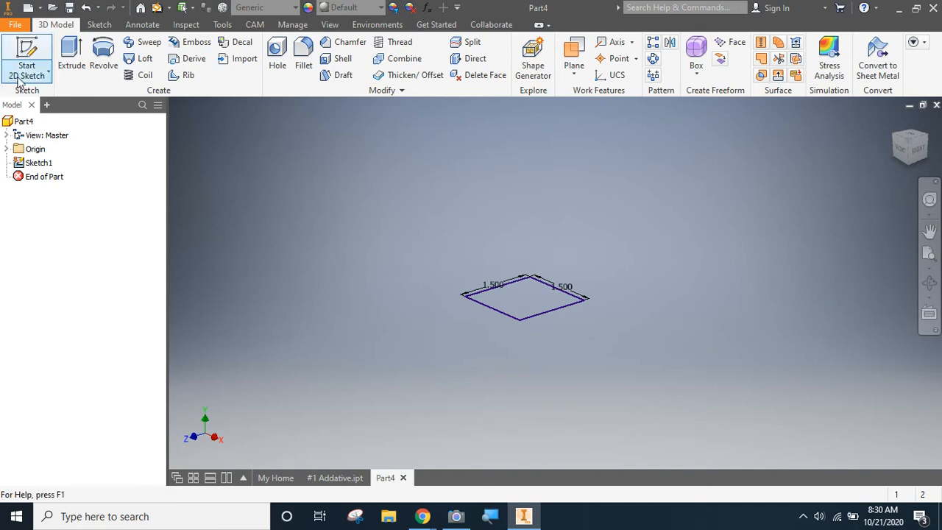
left_click(72, 54)
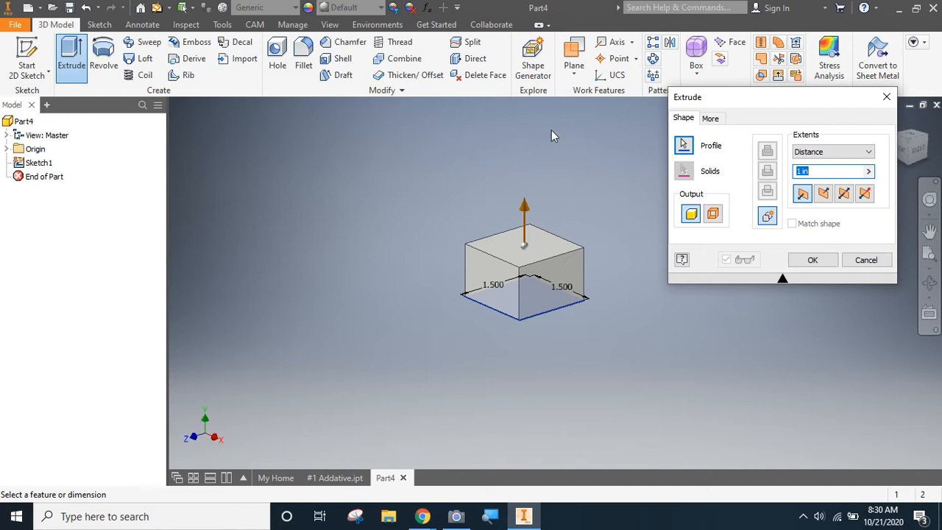
type("2")
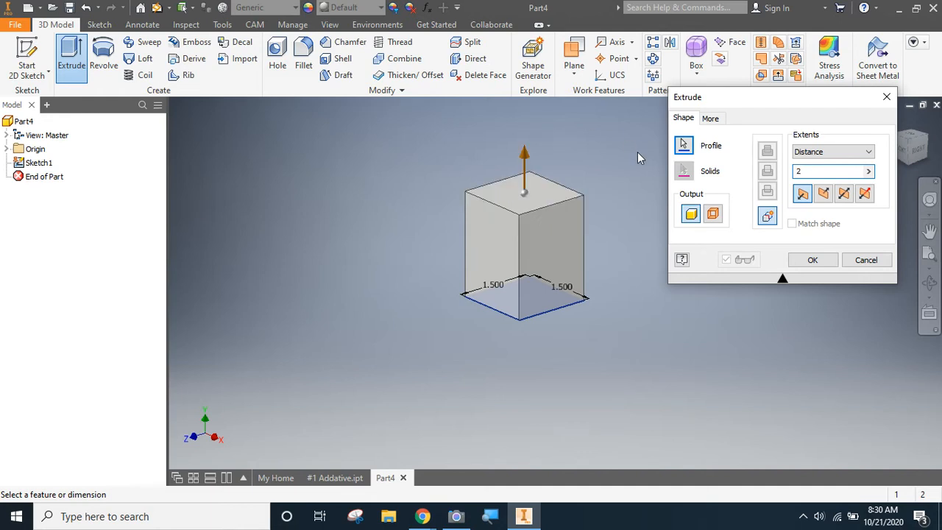
left_click(813, 260)
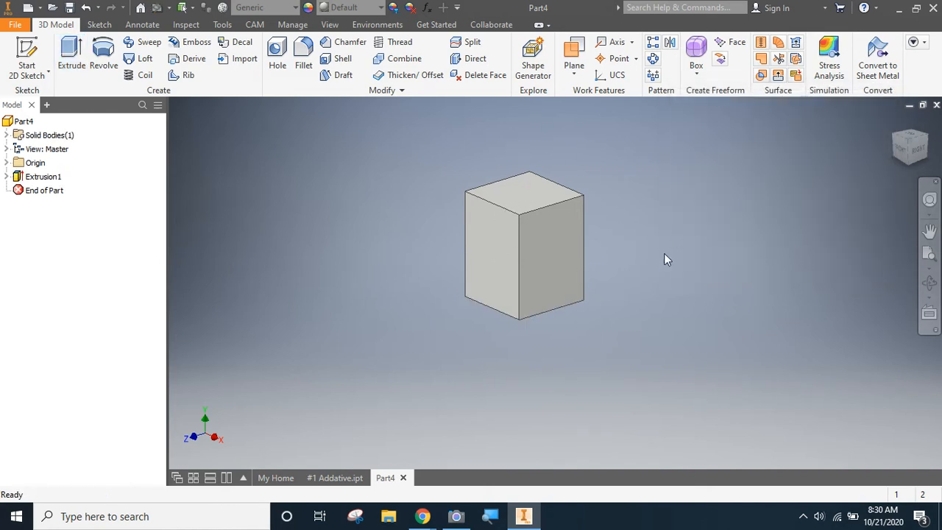
- Start a 2D sketch on the front face of the block
left_click(23, 121)
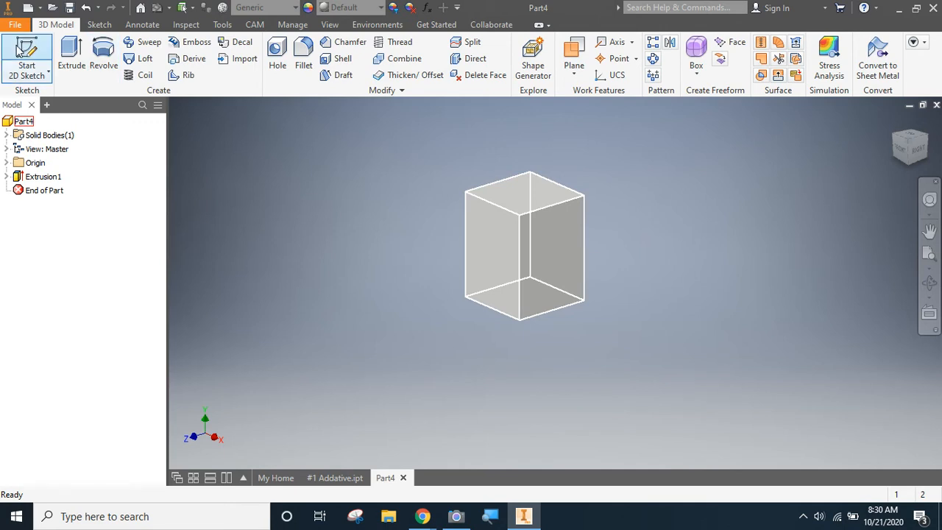
left_click(22, 50)
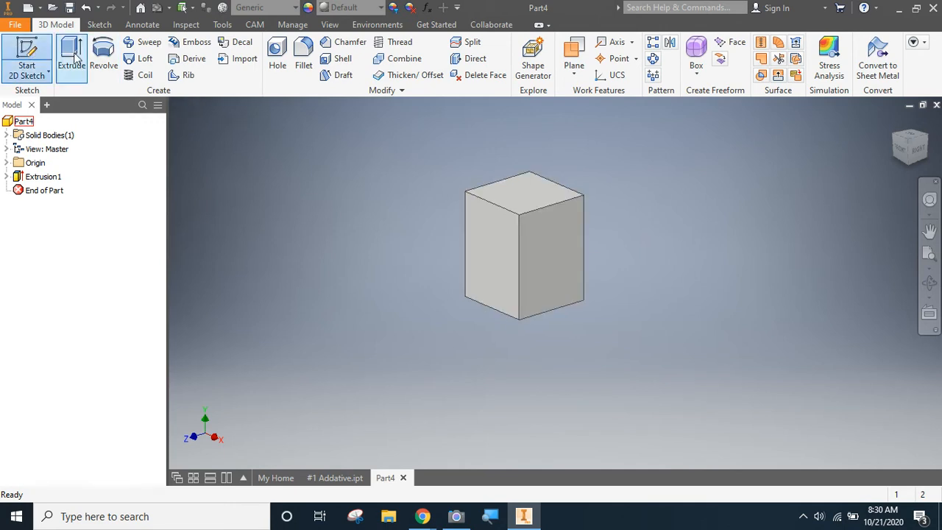
left_click(501, 252)
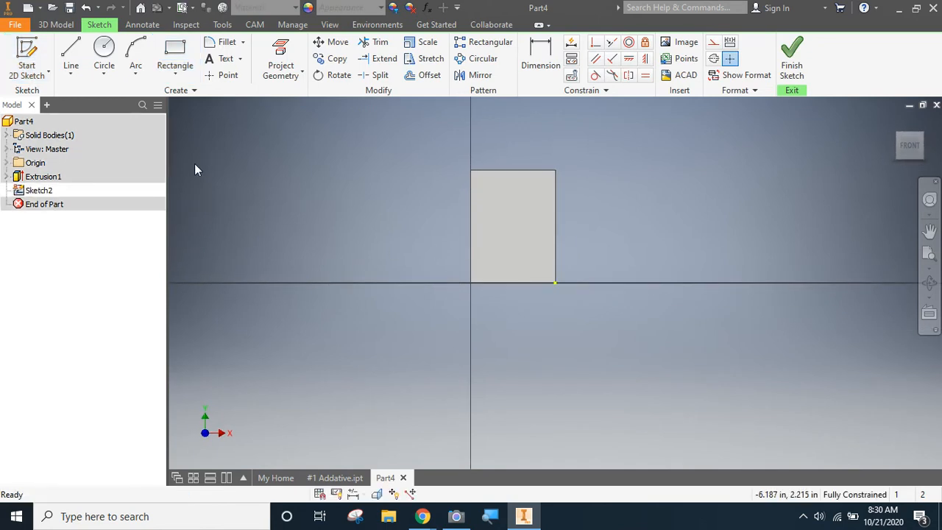
left_click(174, 51)
left_click(554, 172)
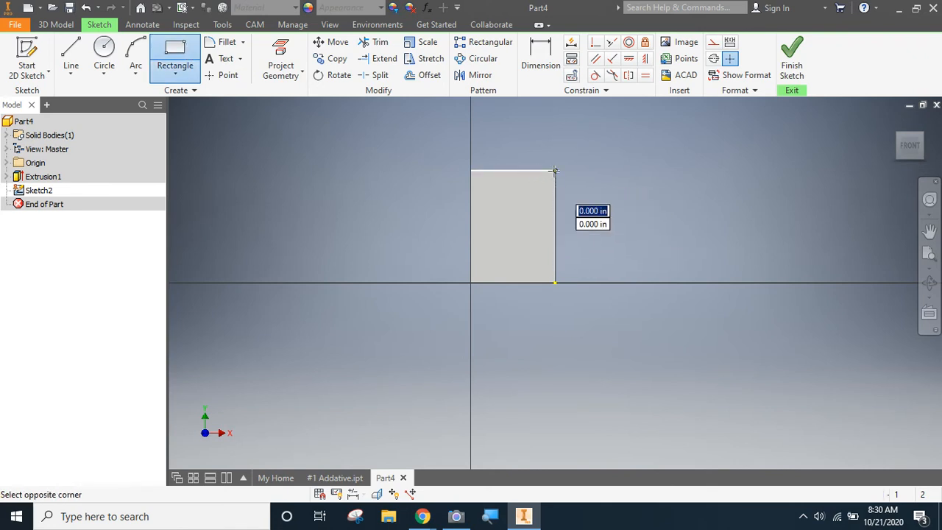
scroll(553, 171, "up", 3)
scroll(553, 171, "down", 5)
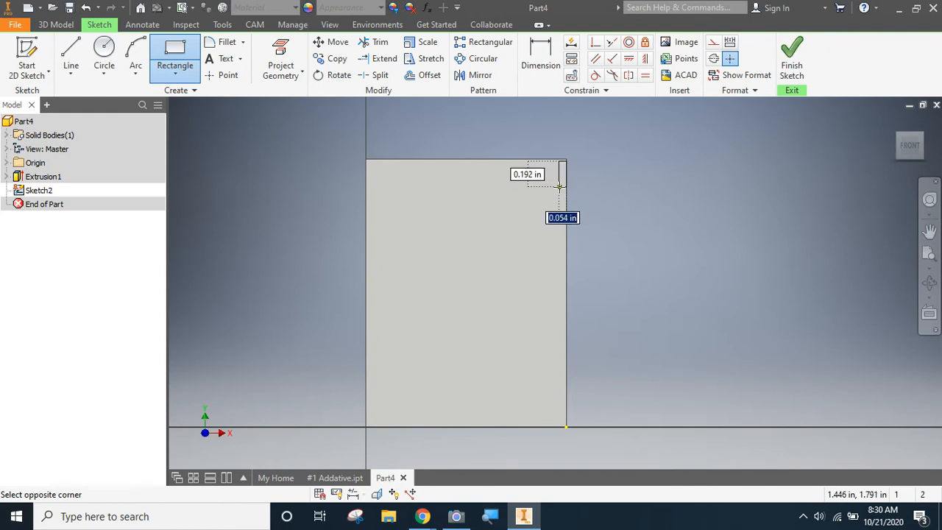
scroll(553, 192, "down", 2)
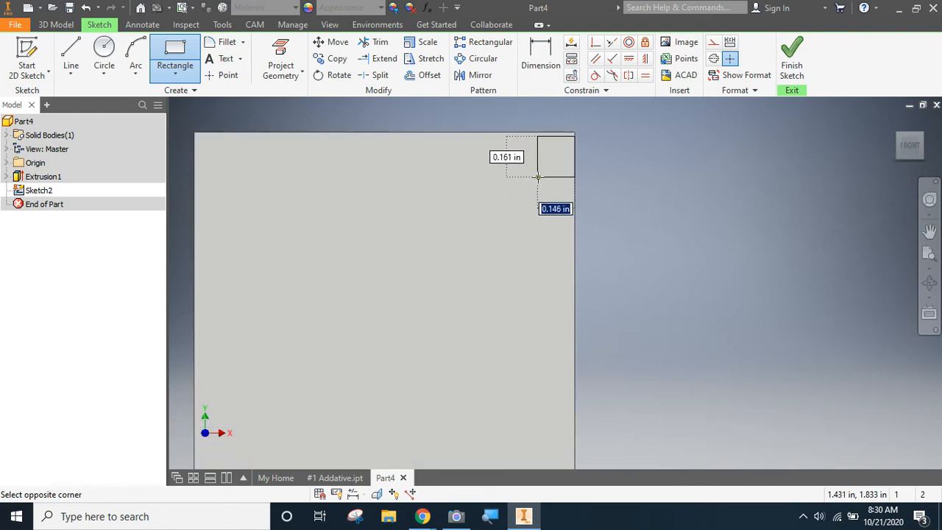
key("Escape")
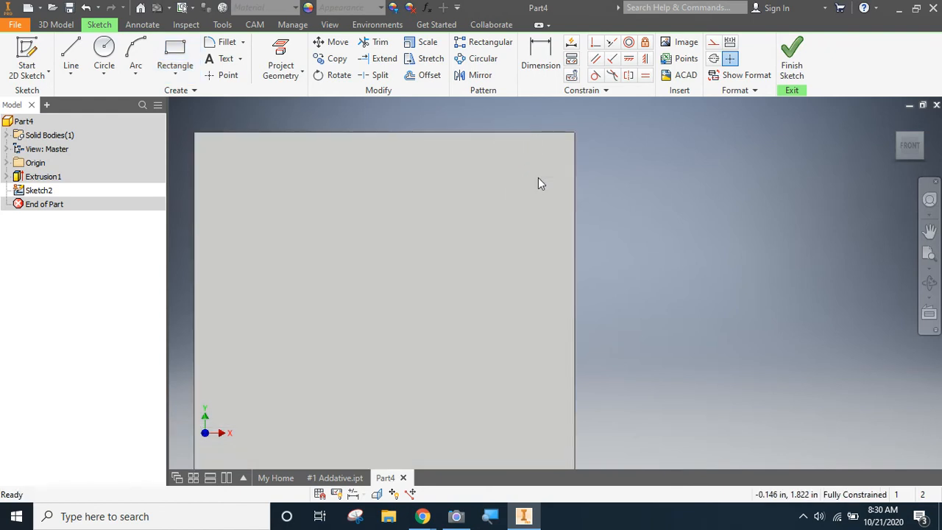
- Draw a rectangle 1 in wide and 1.5 in high from the front face's upper-right corner and finish the sketch
left_click(175, 59)
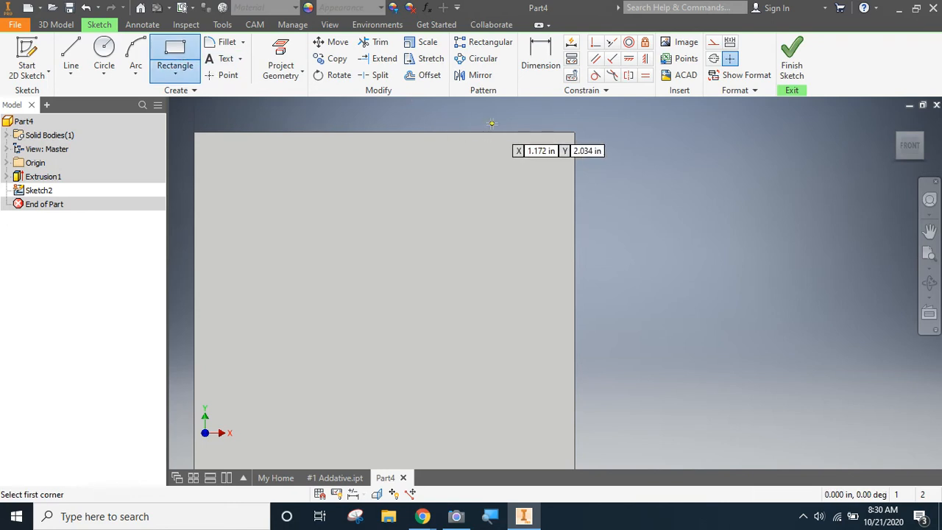
left_click(575, 132)
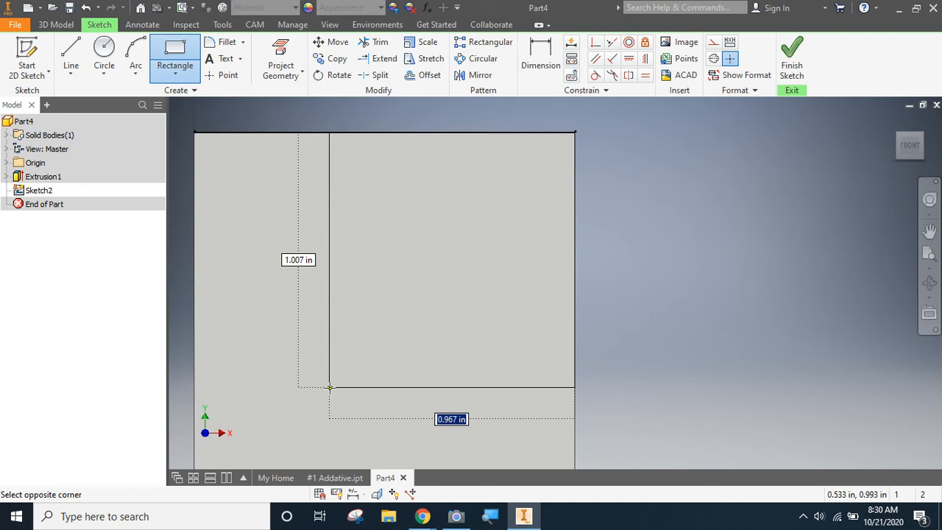
type("1")
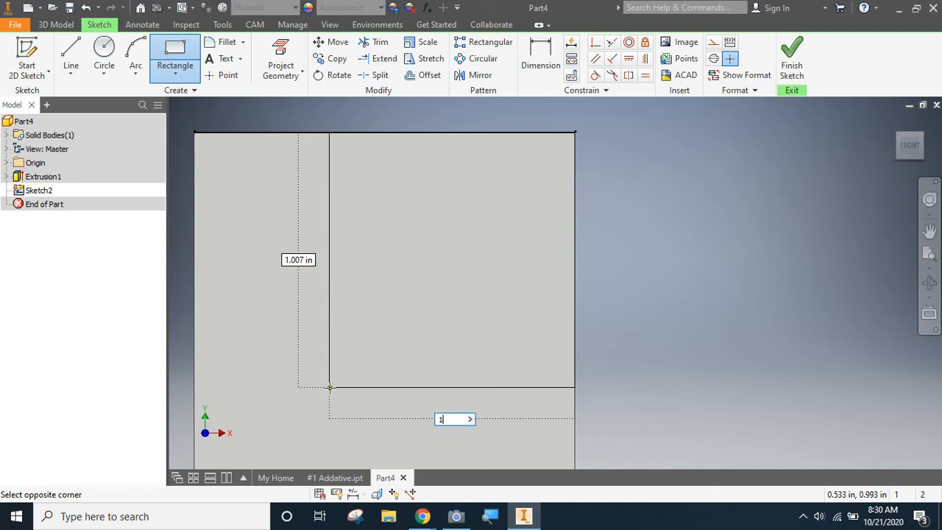
key("Tab")
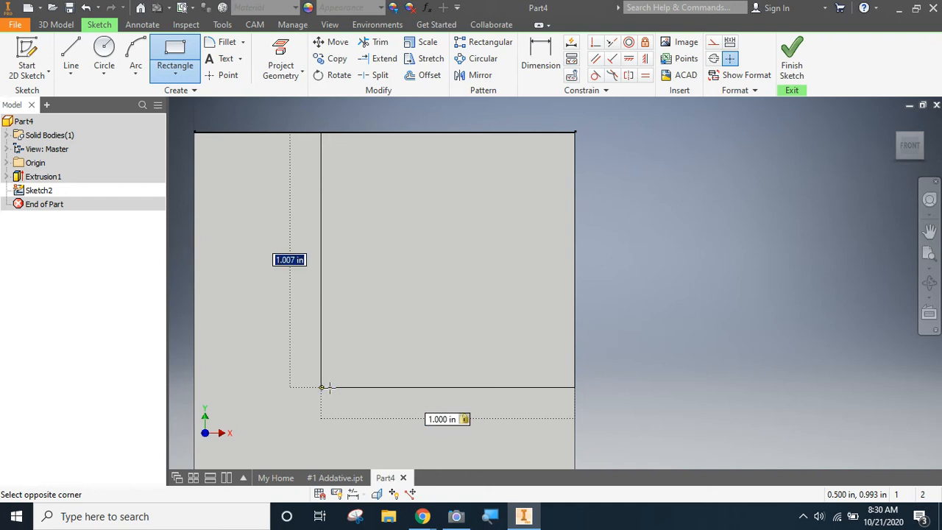
type("1.5")
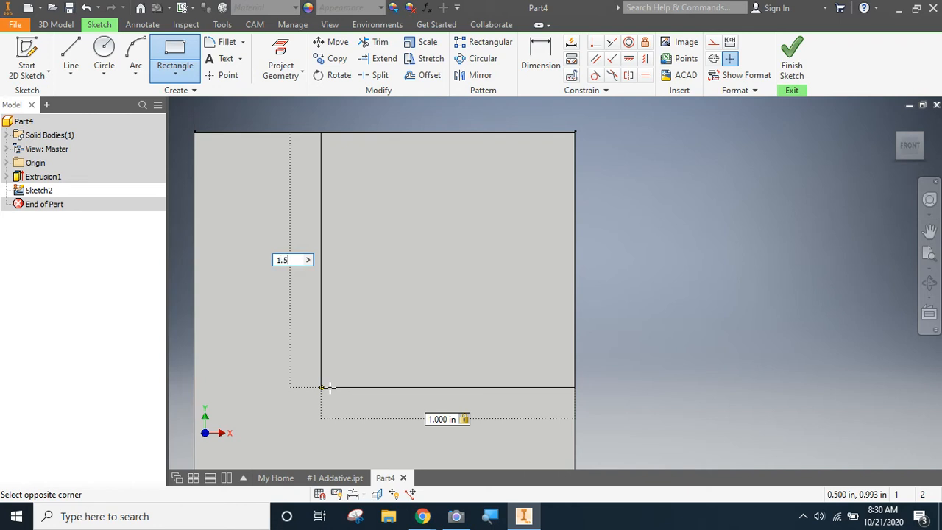
key("Return")
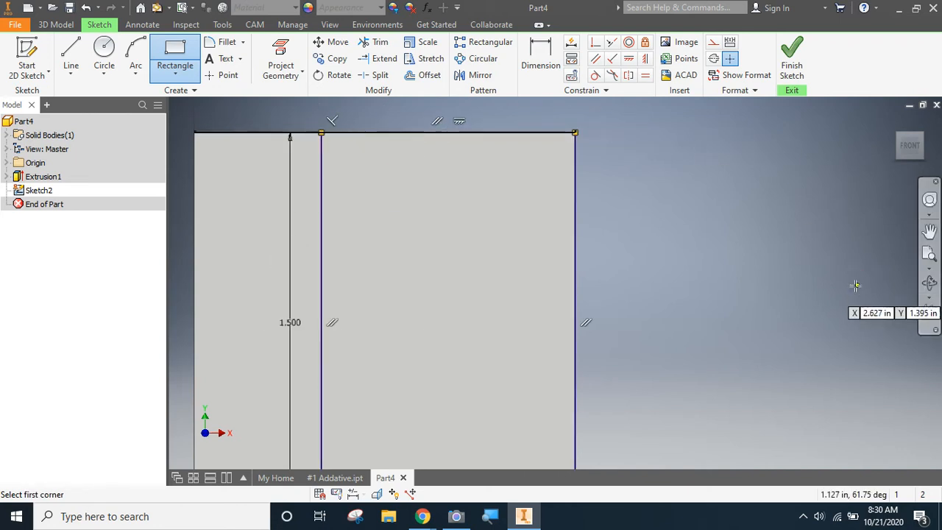
left_click(930, 265)
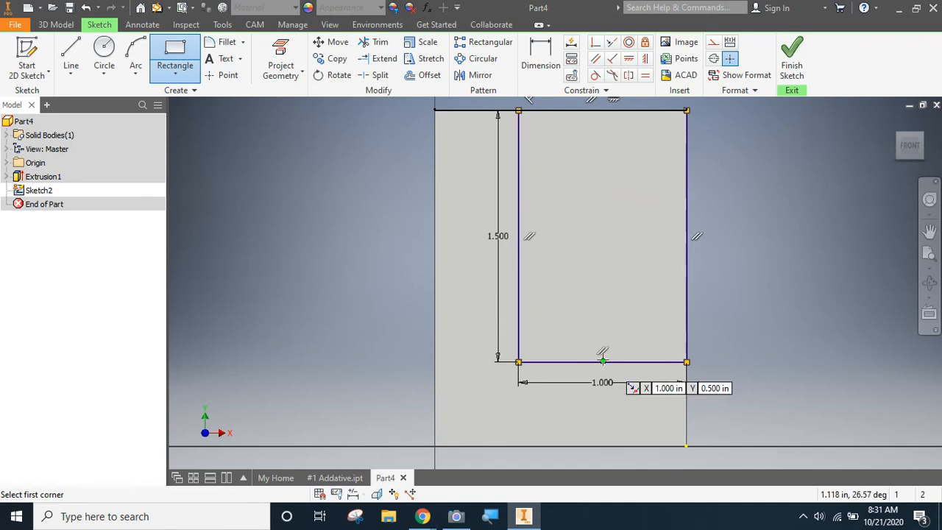
left_click(792, 55)
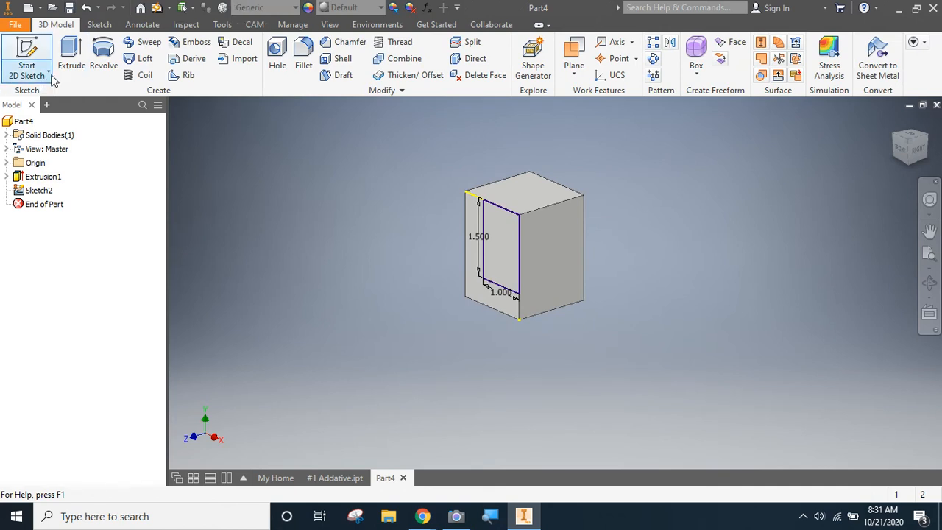
- Cut the rectangle profile back through the whole block with Extrude, using the All extent
left_click(79, 52)
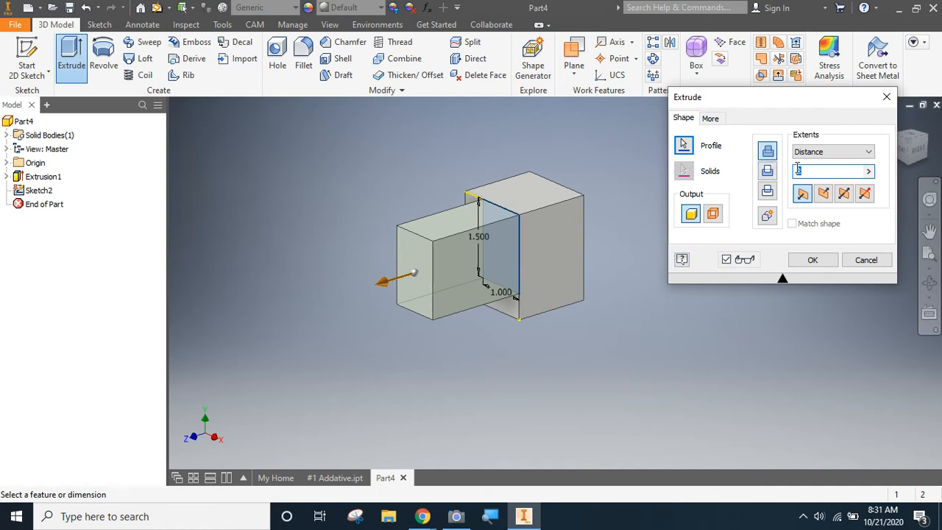
left_click(822, 195)
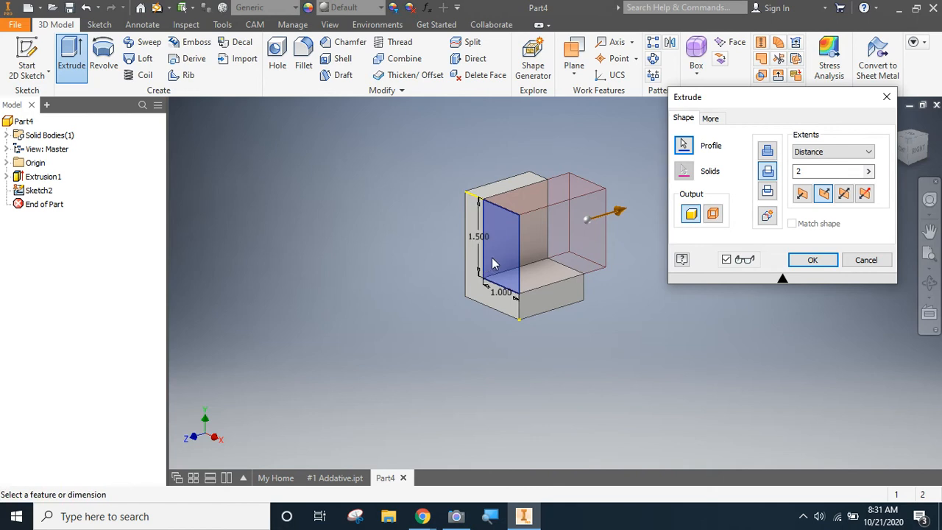
left_click(807, 154)
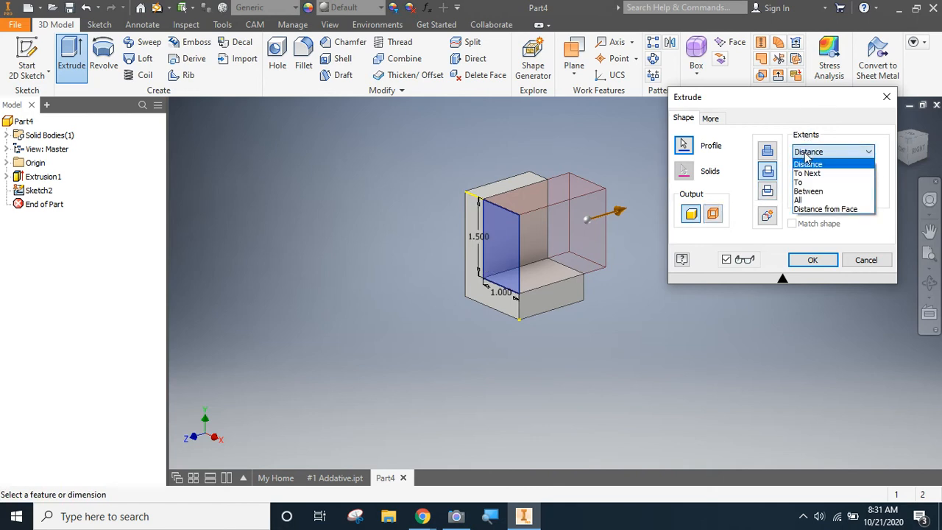
left_click(805, 200)
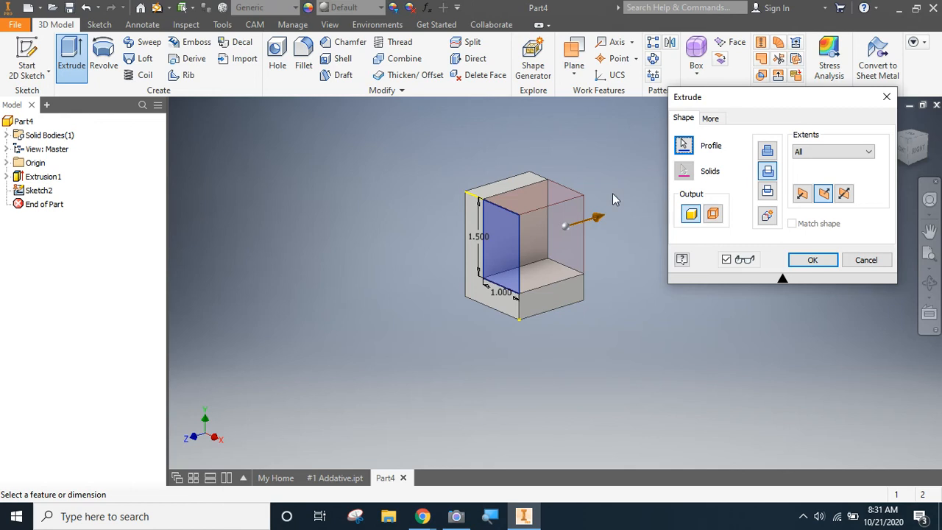
left_click(811, 261)
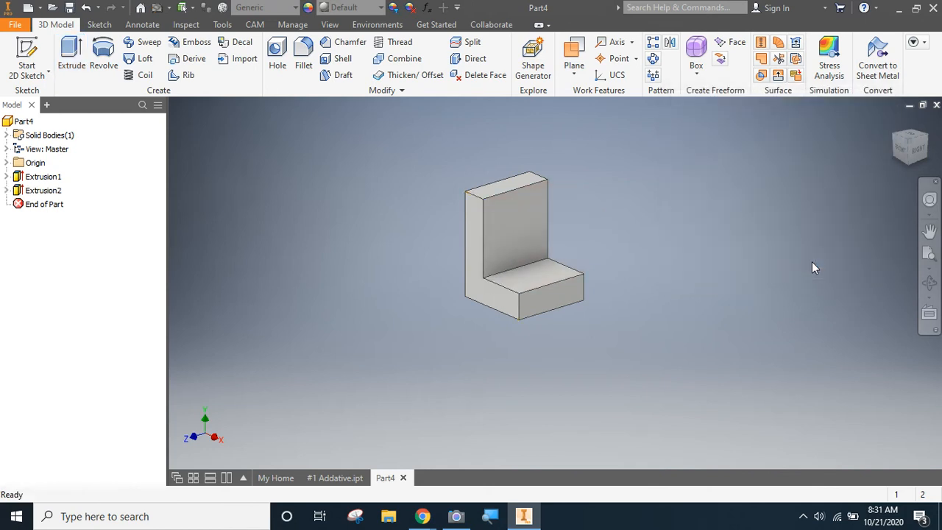
- Save the part as "#1 Subtractive" in the IED folder
left_click(902, 153)
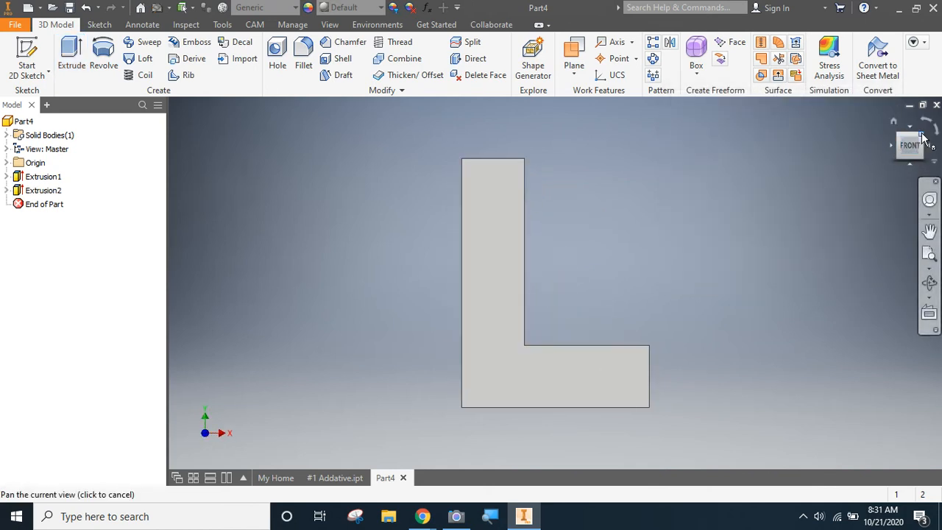
left_click(919, 137)
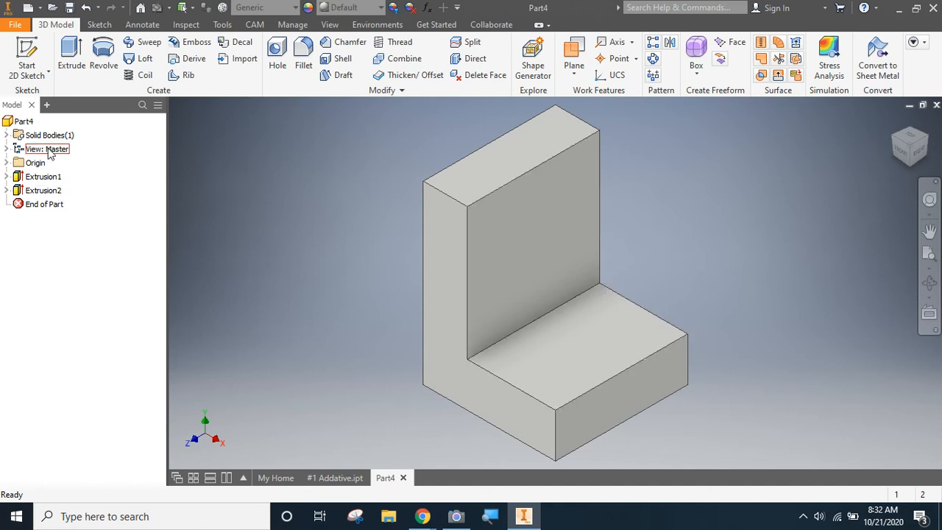
left_click(23, 121)
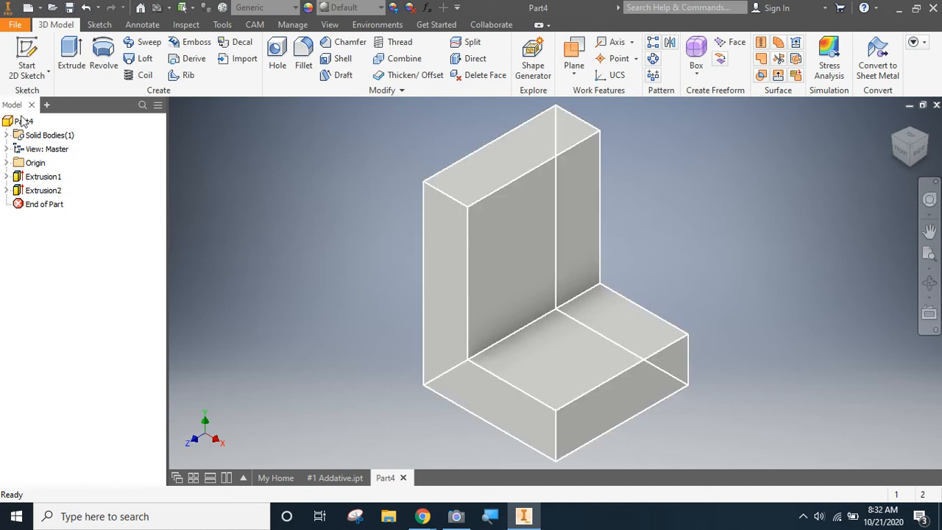
left_click(21, 28)
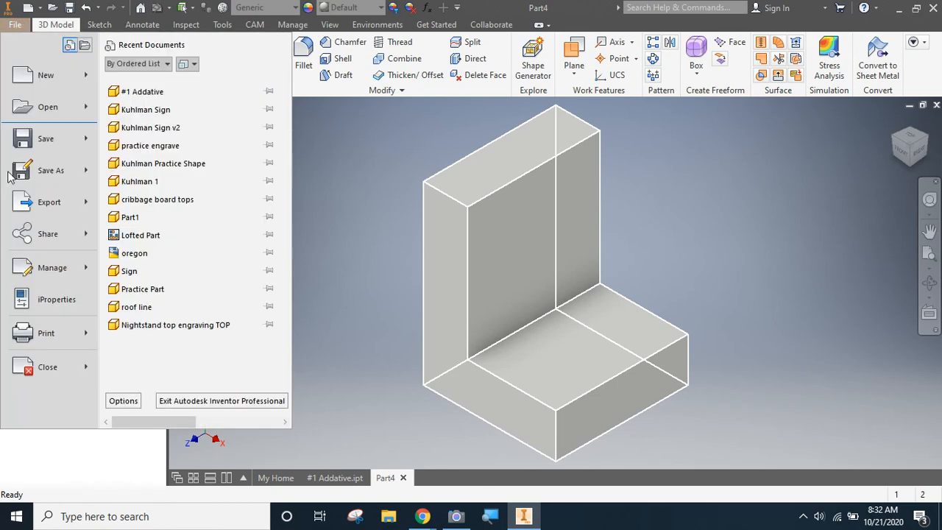
left_click(29, 158)
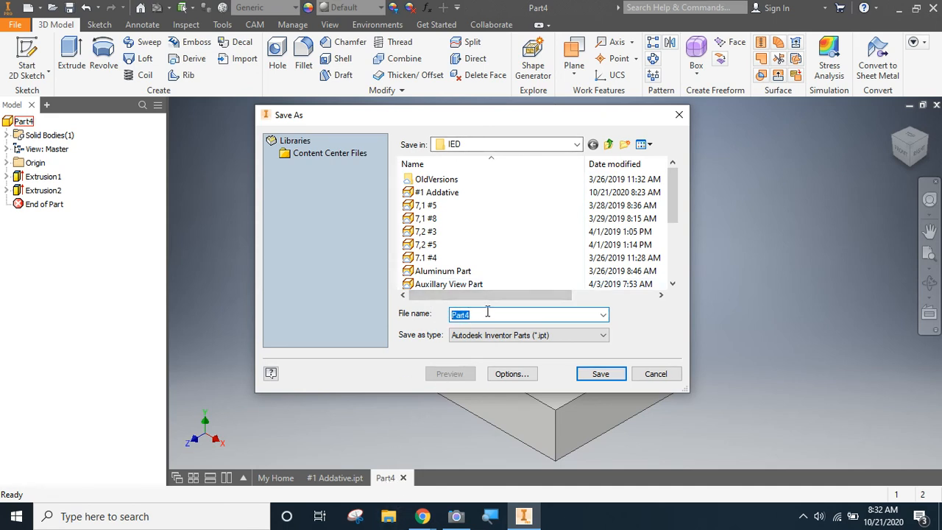
type("#")
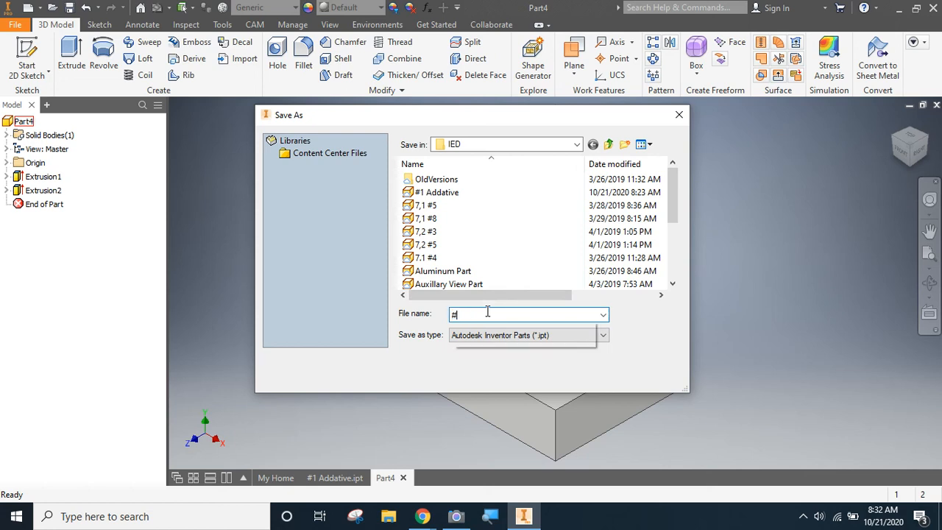
type("1 Su")
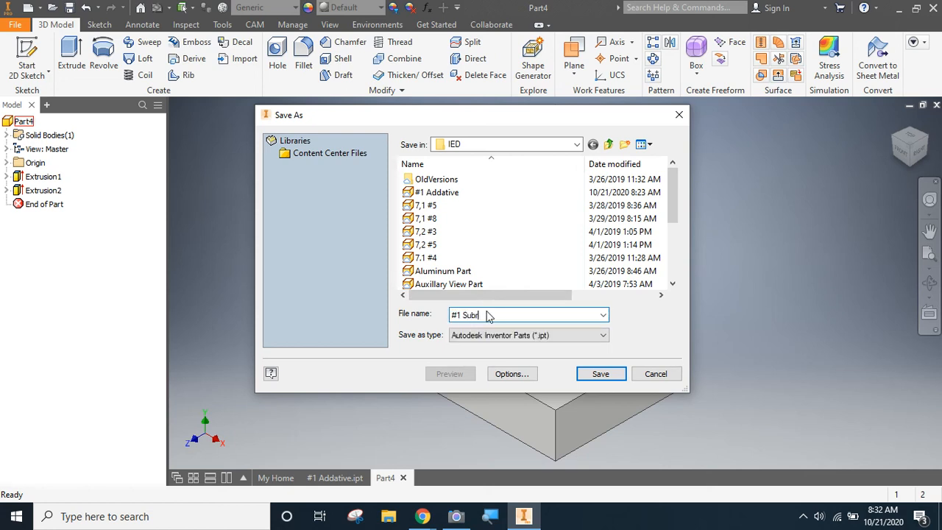
type("btractive")
left_click(590, 377)
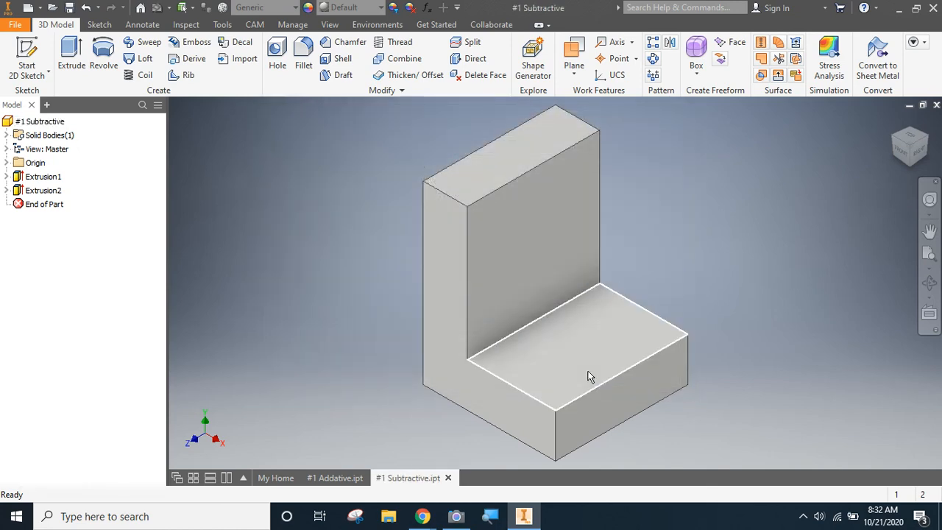